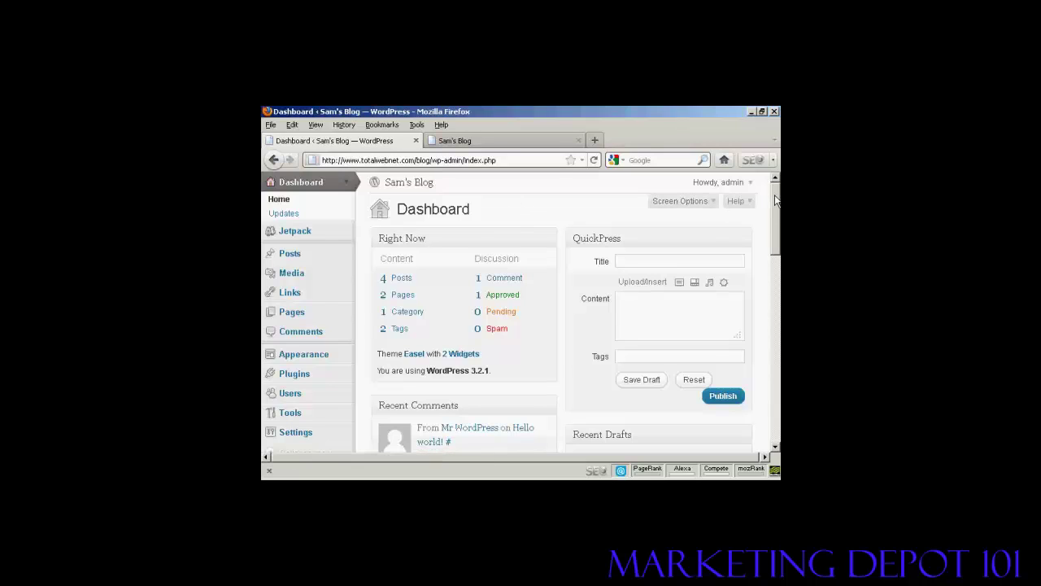
Step: Go through the Users list, with its single admin account, to the blank Add New User form
{"action": "left_click_drag", "start_coordinate": [775, 201], "coordinate": [775, 238]}
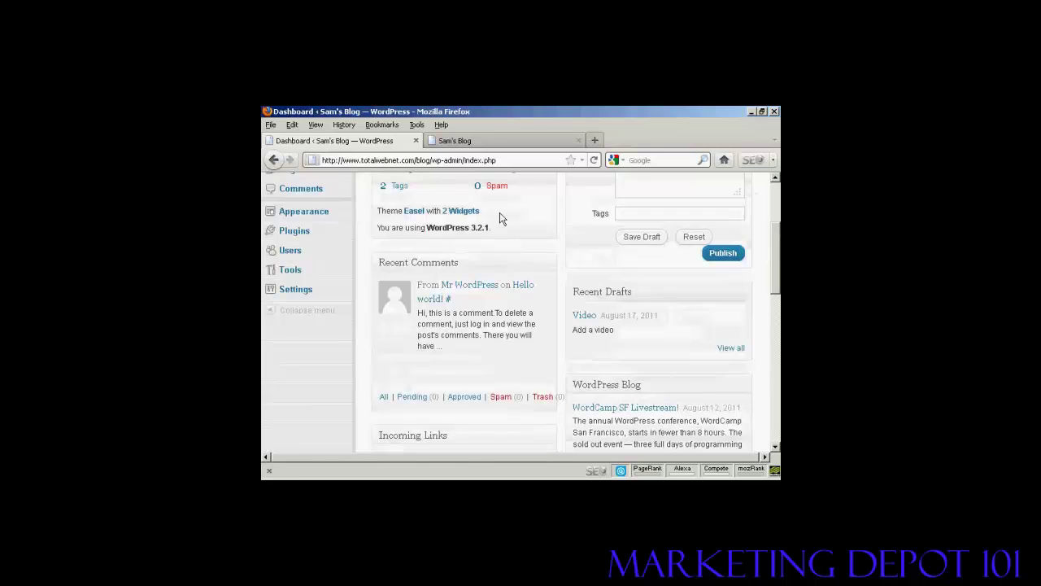
{"action": "left_click", "coordinate": [291, 257]}
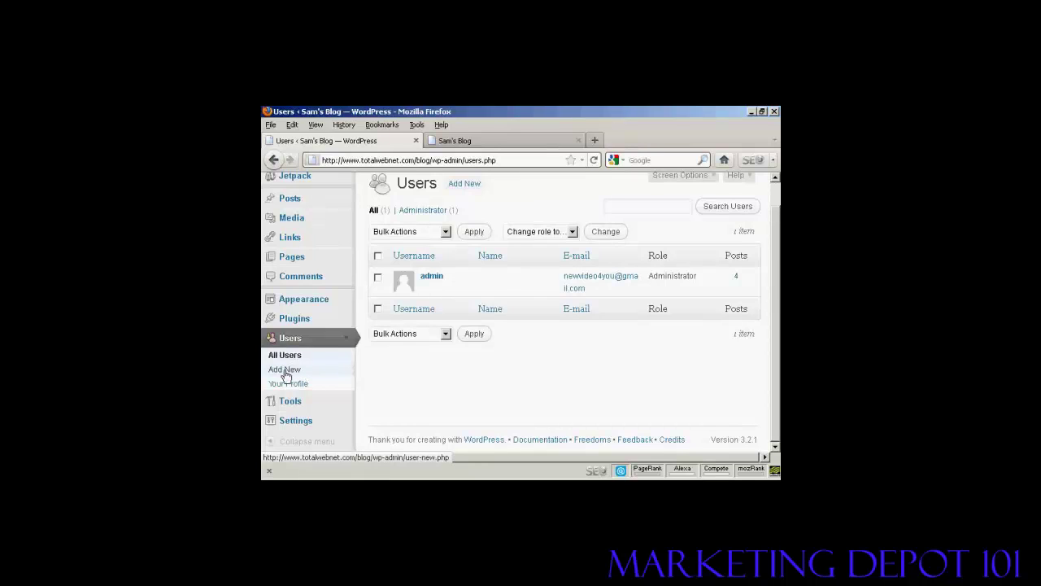
{"action": "left_click", "coordinate": [284, 372]}
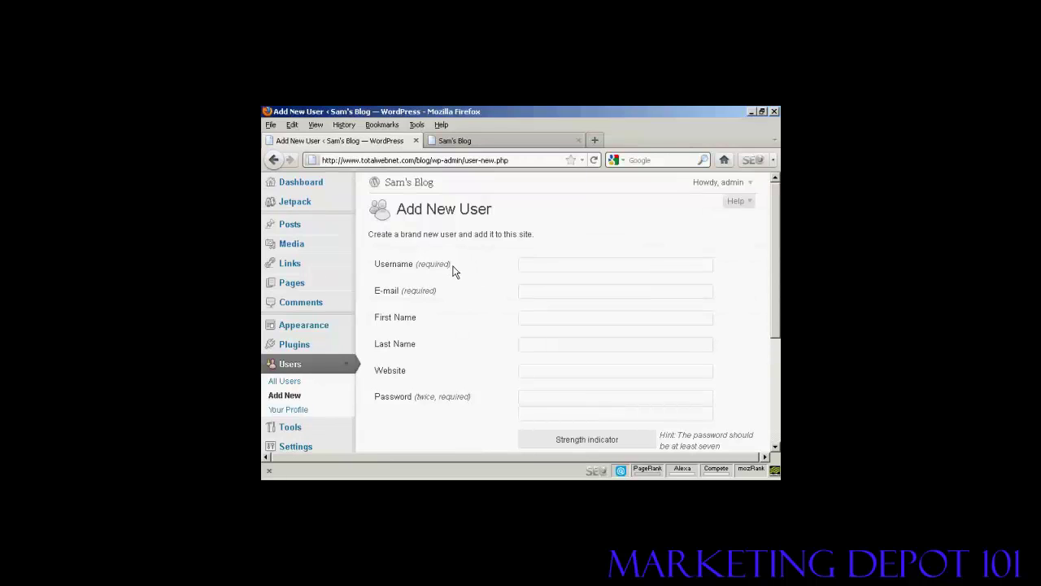
Step: Fill in the new user's username, e-mail address, first name and last name
{"action": "left_click", "coordinate": [449, 266]}
{"action": "type", "text": "Fred"}
{"action": "left_click", "coordinate": [530, 290]}
{"action": "type", "text": "fred@yoursite.com"}
{"action": "left_click", "coordinate": [518, 316]}
{"action": "type", "text": "Fred"}
{"action": "left_click", "coordinate": [537, 344]}
{"action": "type", "text": "Smith"}
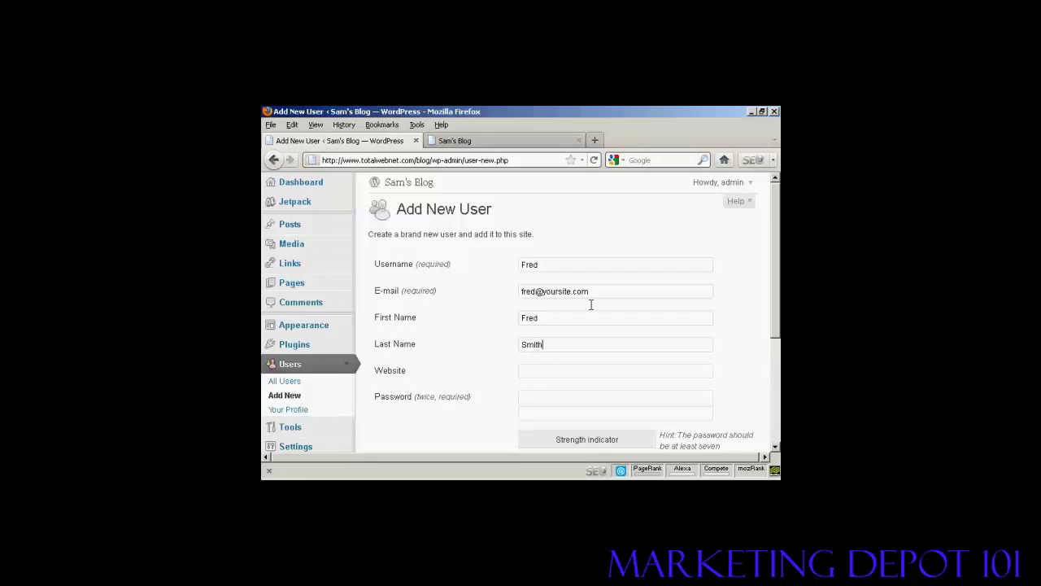
Step: Enter a Medium-strength password in both Password boxes
{"action": "left_click_drag", "start_coordinate": [779, 242], "coordinate": [779, 292]}
{"action": "left_click", "coordinate": [532, 311]}
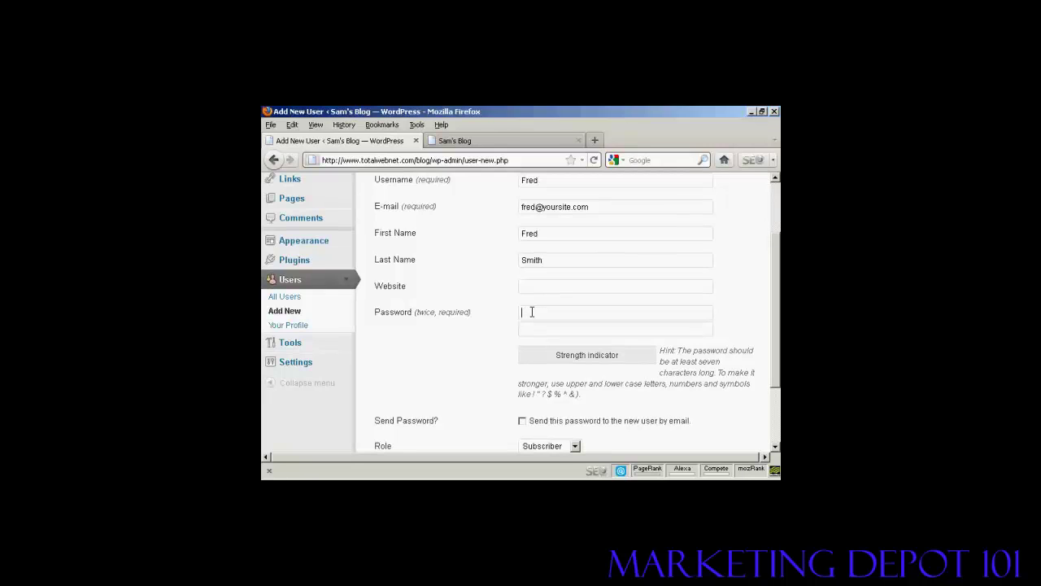
{"action": "type", "text": "pa"}
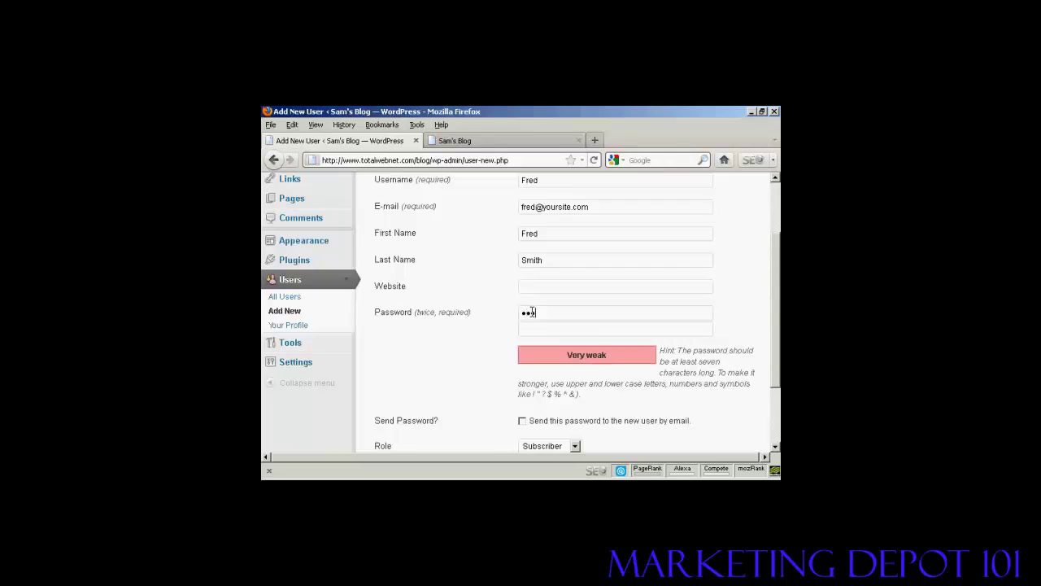
{"action": "type", "text": "ssword"}
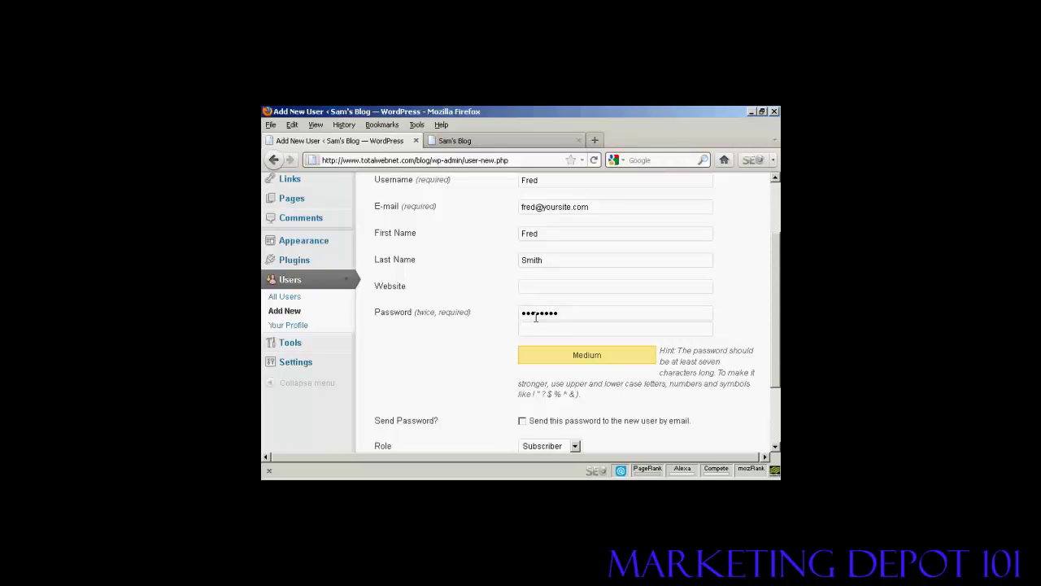
{"action": "left_click", "coordinate": [533, 324]}
{"action": "type", "text": "password"}
{"action": "left_click_drag", "start_coordinate": [771, 287], "coordinate": [775, 335]}
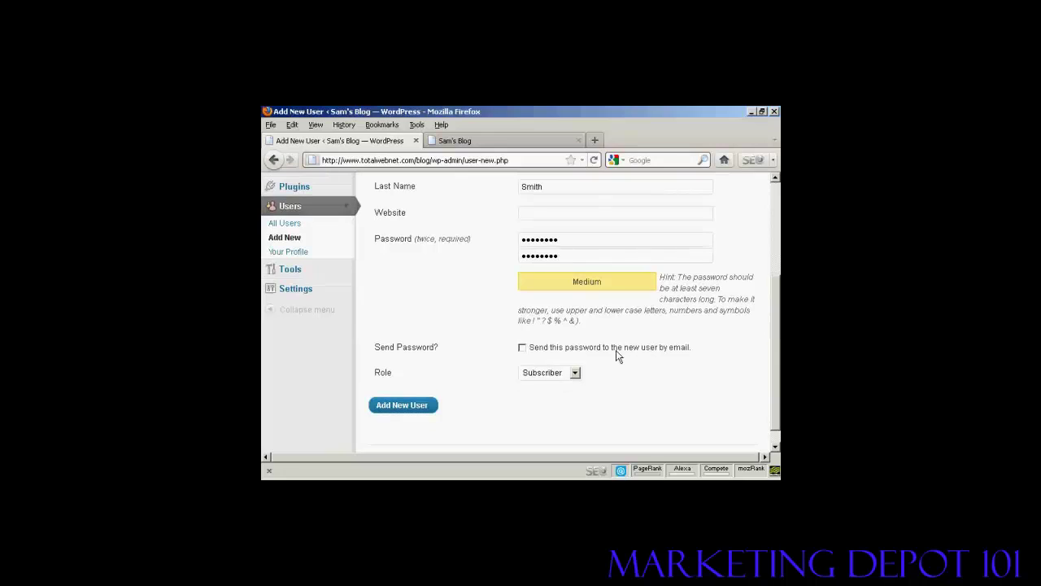
Step: Toggle emailing the password, set the role to Author, and submit Add New User
{"action": "left_click", "coordinate": [523, 349]}
{"action": "left_click", "coordinate": [575, 374]}
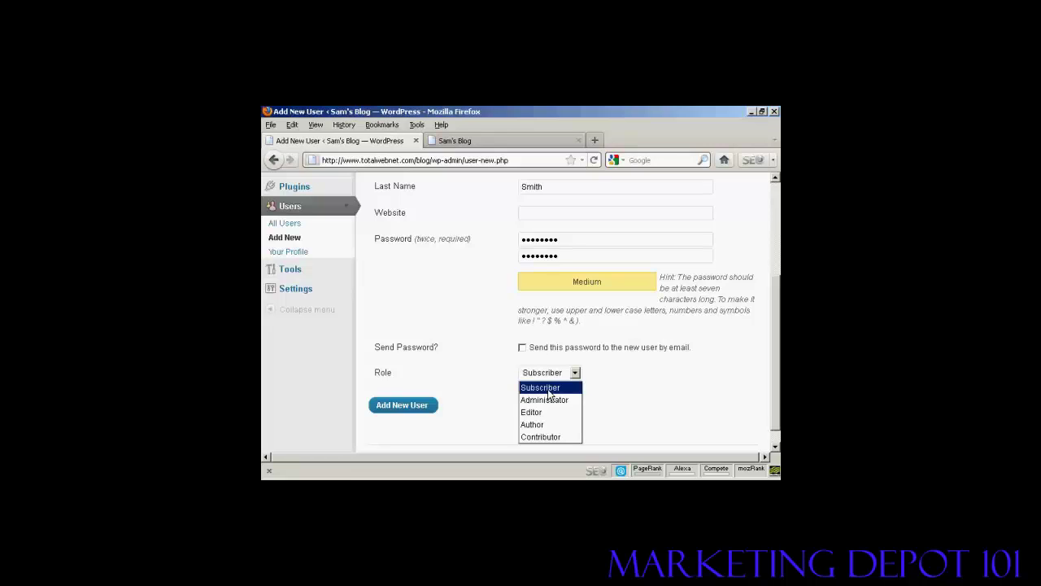
{"action": "left_click", "coordinate": [548, 424]}
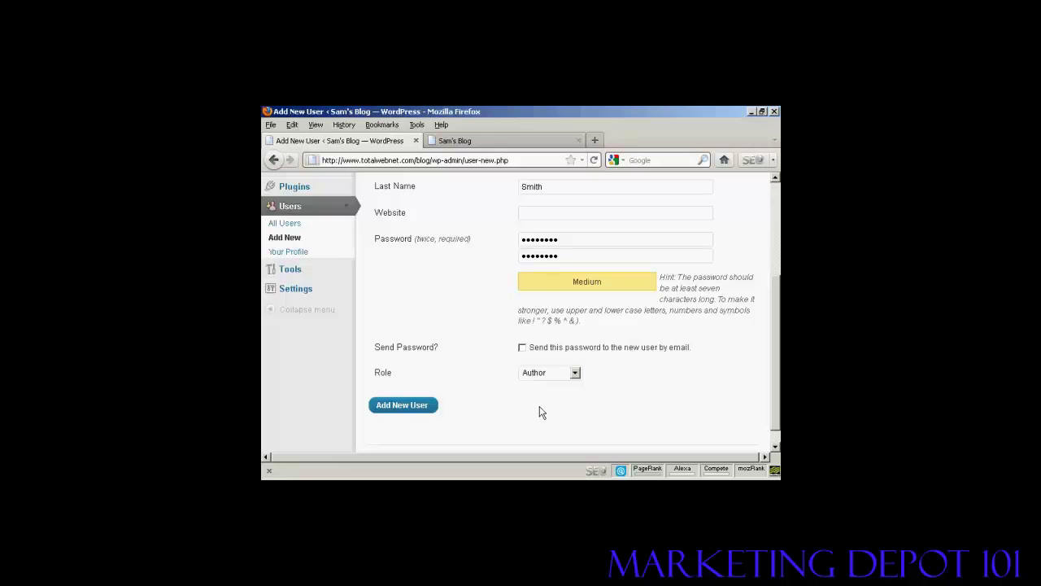
{"action": "left_click", "coordinate": [410, 412]}
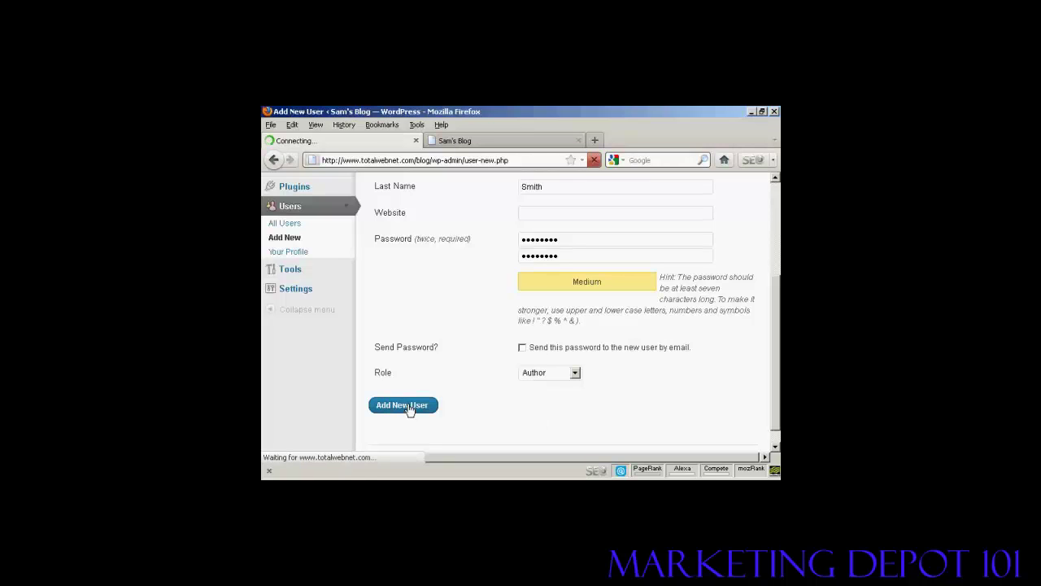
Step: Check the new Author in the Users list, then log out of the admin account
{"action": "scroll", "coordinate": [409, 412], "scroll_direction": "down", "scroll_amount": 1}
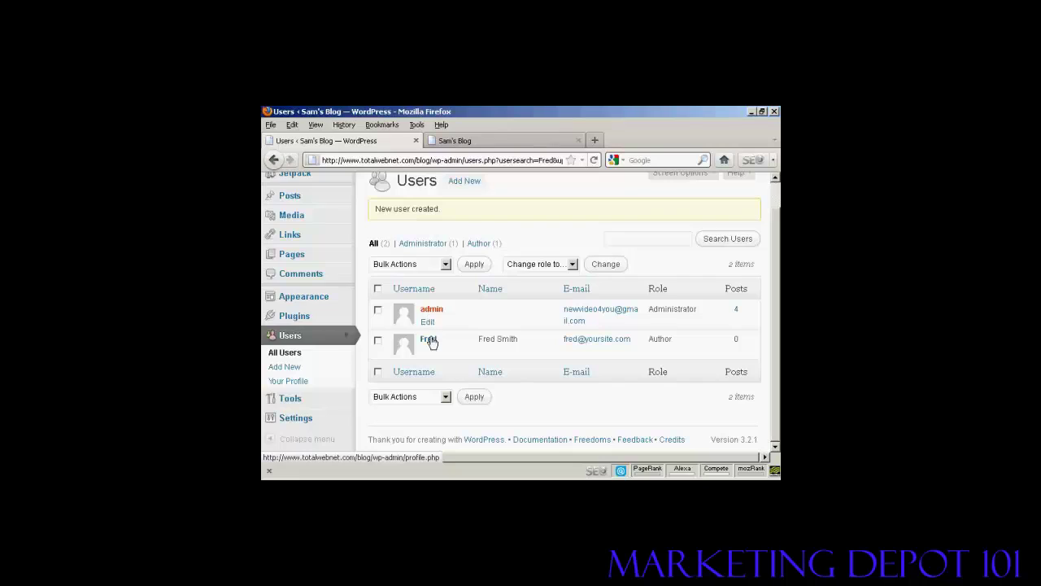
{"action": "mouse_move", "coordinate": [431, 345]}
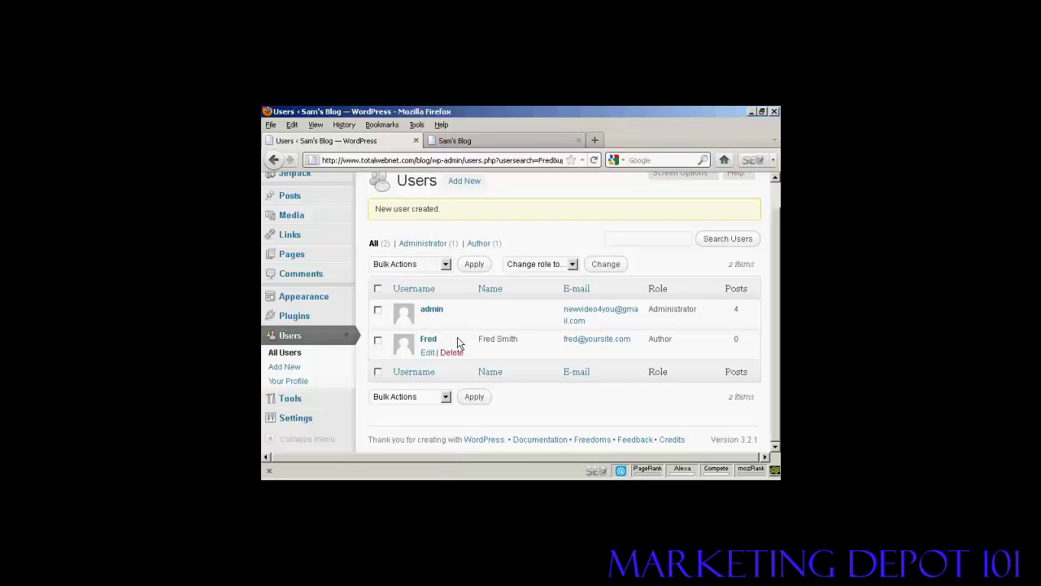
{"action": "mouse_move", "coordinate": [591, 303]}
{"action": "left_click_drag", "start_coordinate": [779, 269], "coordinate": [779, 206]}
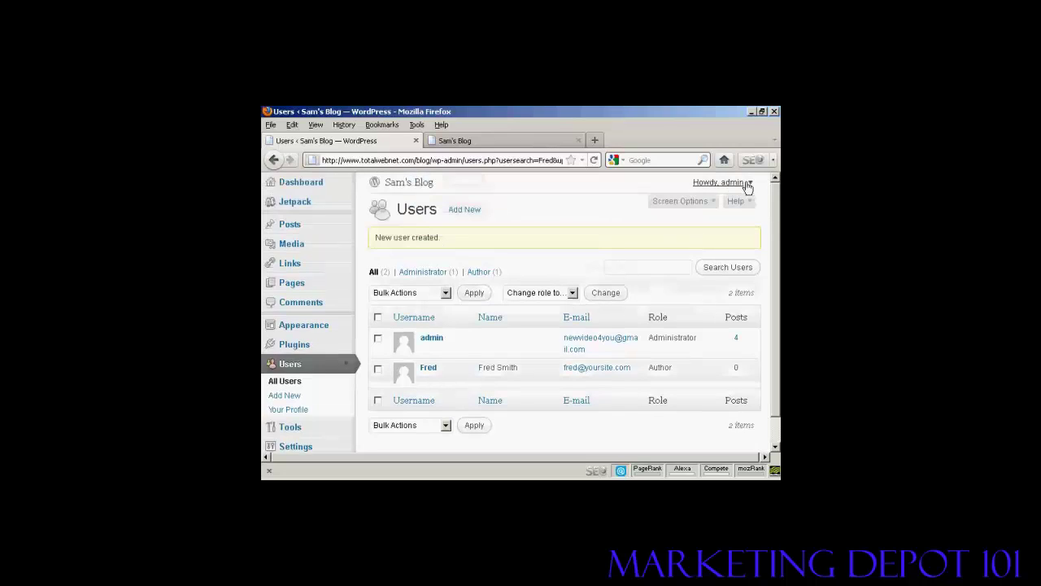
{"action": "mouse_move", "coordinate": [748, 183]}
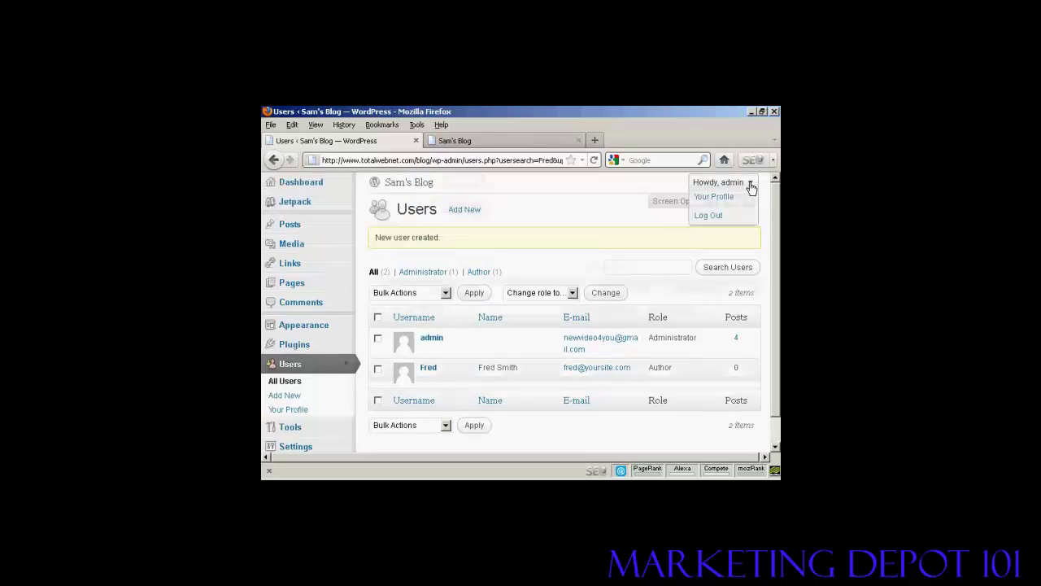
{"action": "left_click", "coordinate": [708, 220]}
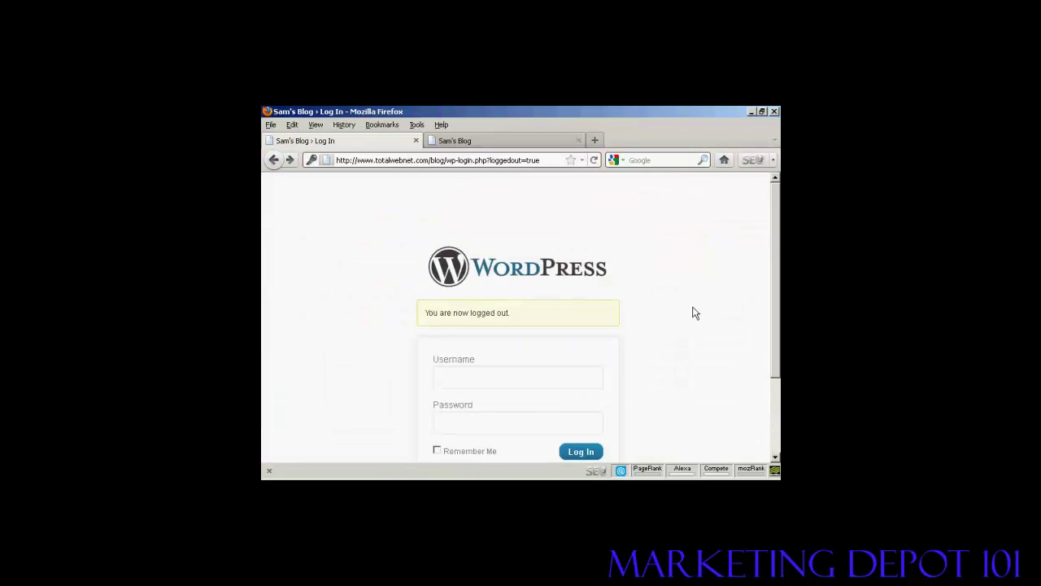
Step: Log in with the new Author's username and password
{"action": "left_click", "coordinate": [467, 379]}
{"action": "type", "text": "Fred"}
{"action": "left_click", "coordinate": [452, 422]}
{"action": "type", "text": "********"}
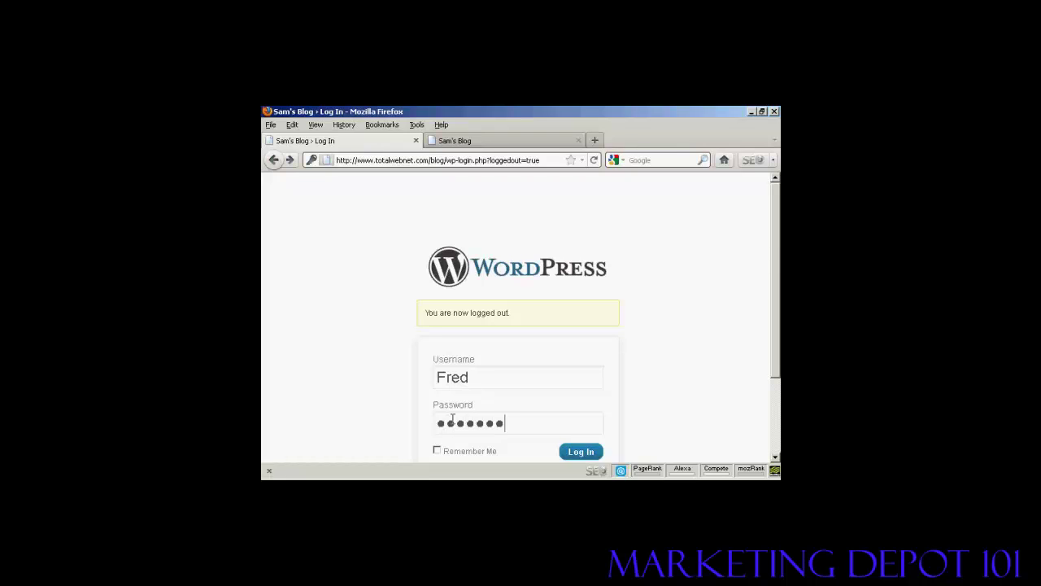
{"action": "left_click", "coordinate": [577, 457]}
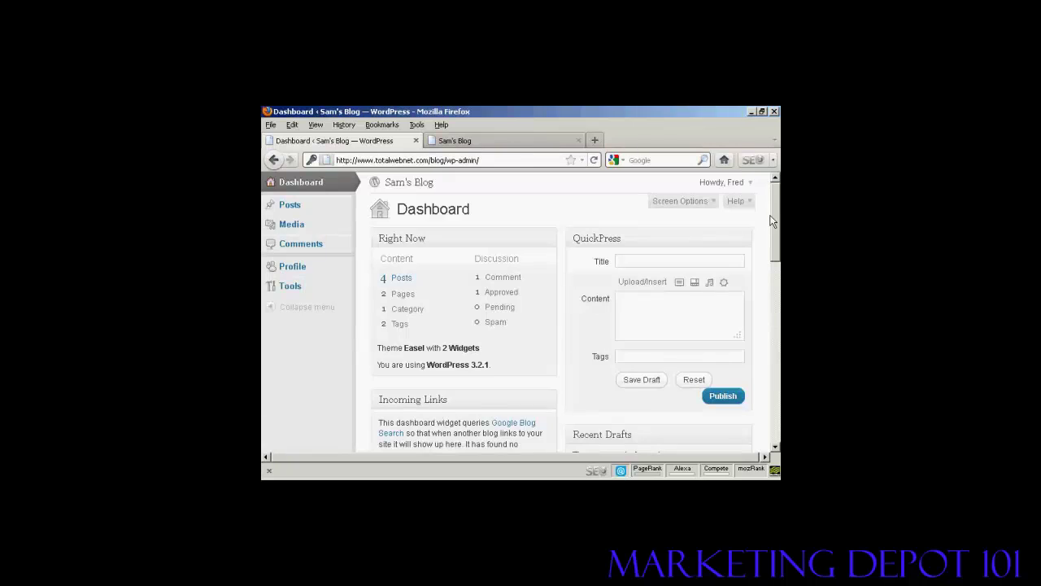
Step: Browse the Author's Posts menu, Media Library and Comments page, then open the Howdy menu
{"action": "left_click", "coordinate": [346, 207]}
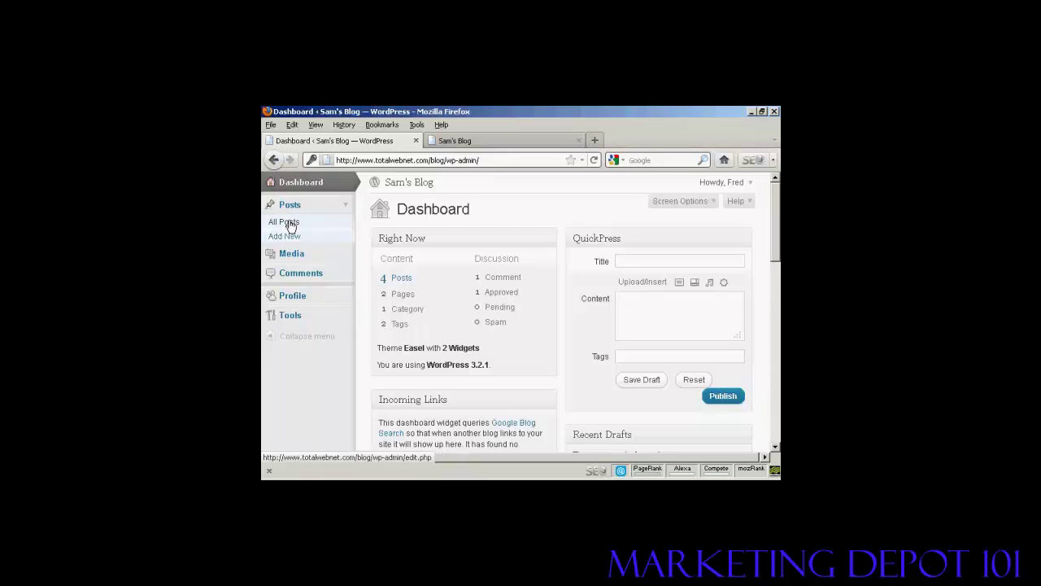
{"action": "left_click", "coordinate": [299, 257]}
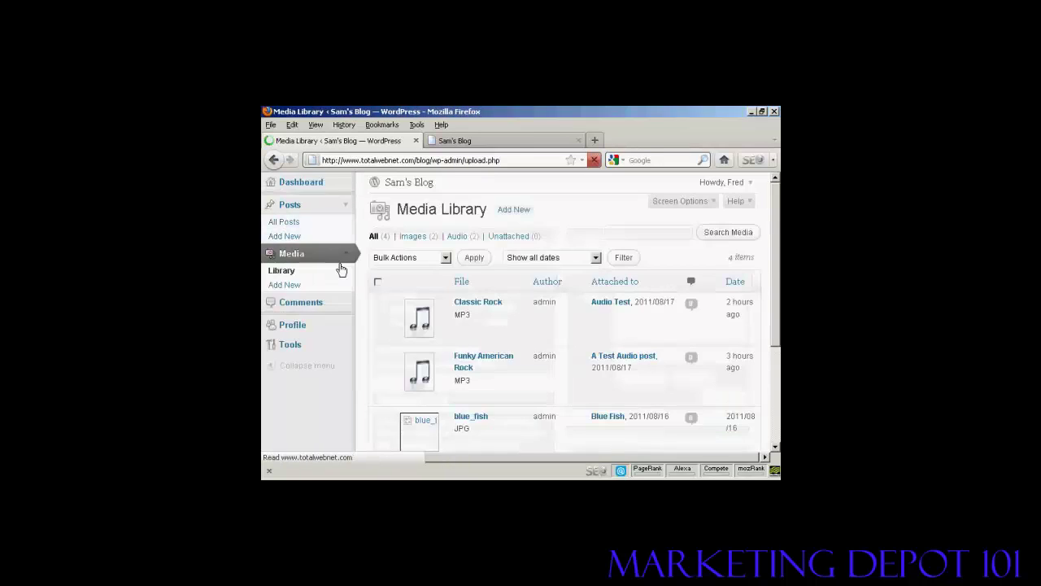
{"action": "left_click", "coordinate": [310, 306]}
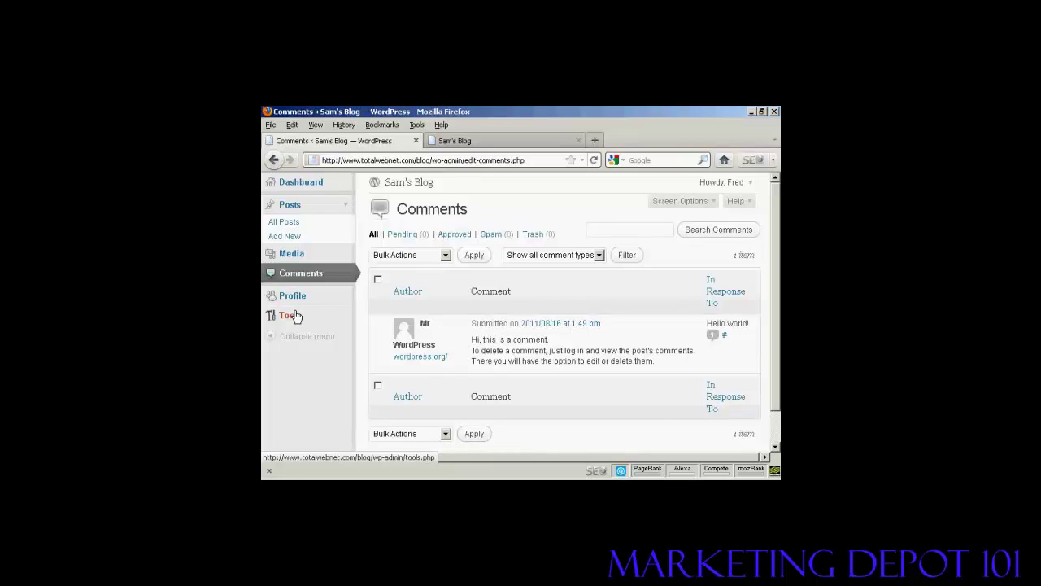
{"action": "left_click", "coordinate": [751, 185]}
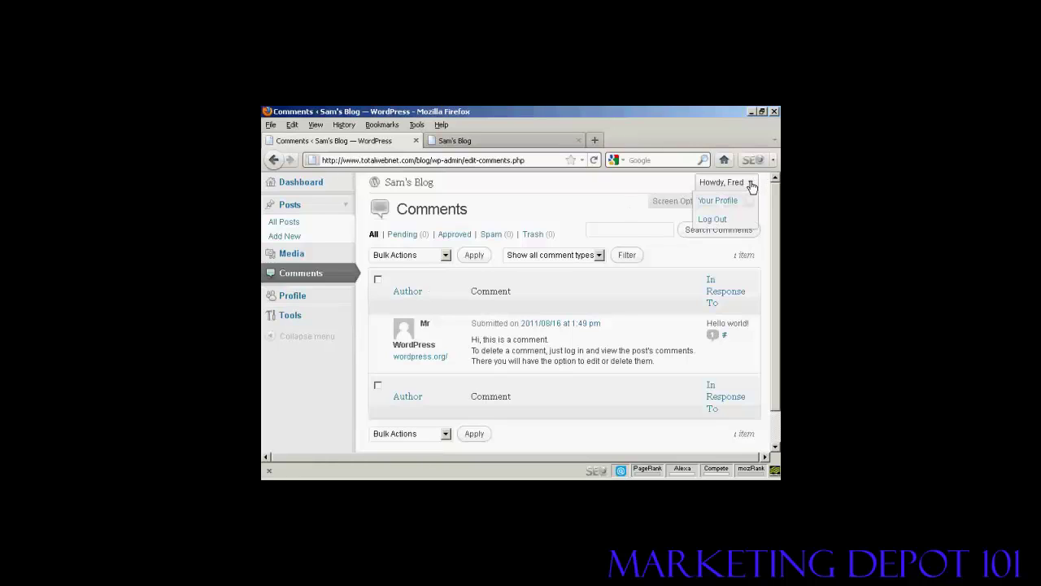
Step: Log out of the Author account, sign back in as admin, and open Add New User
{"action": "left_click", "coordinate": [711, 219]}
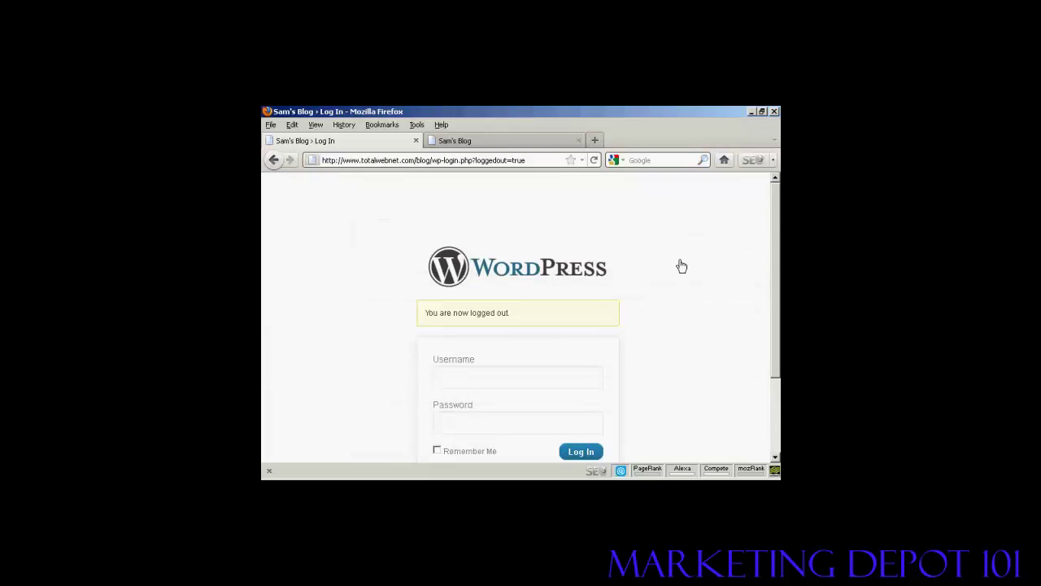
{"action": "scroll", "coordinate": [777, 233], "scroll_direction": "down", "scroll_amount": 2}
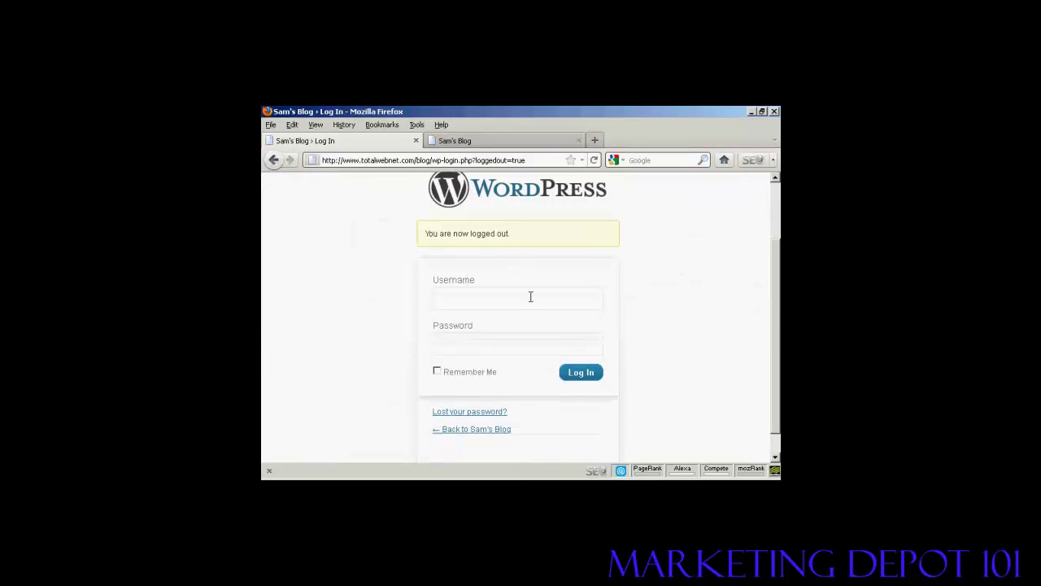
{"action": "left_click", "coordinate": [448, 300]}
{"action": "type", "text": "Admin"}
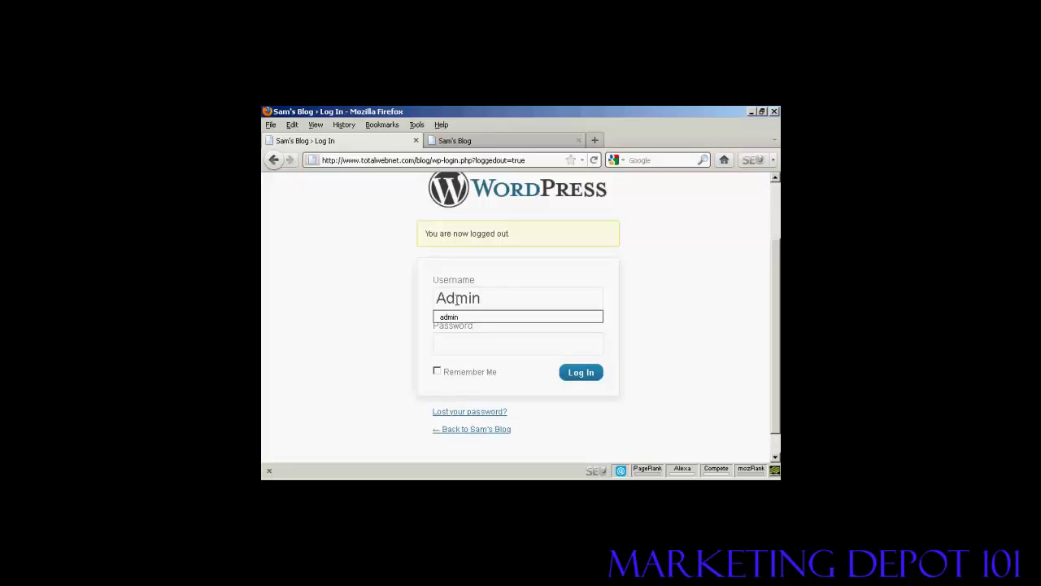
{"action": "left_click", "coordinate": [463, 317]}
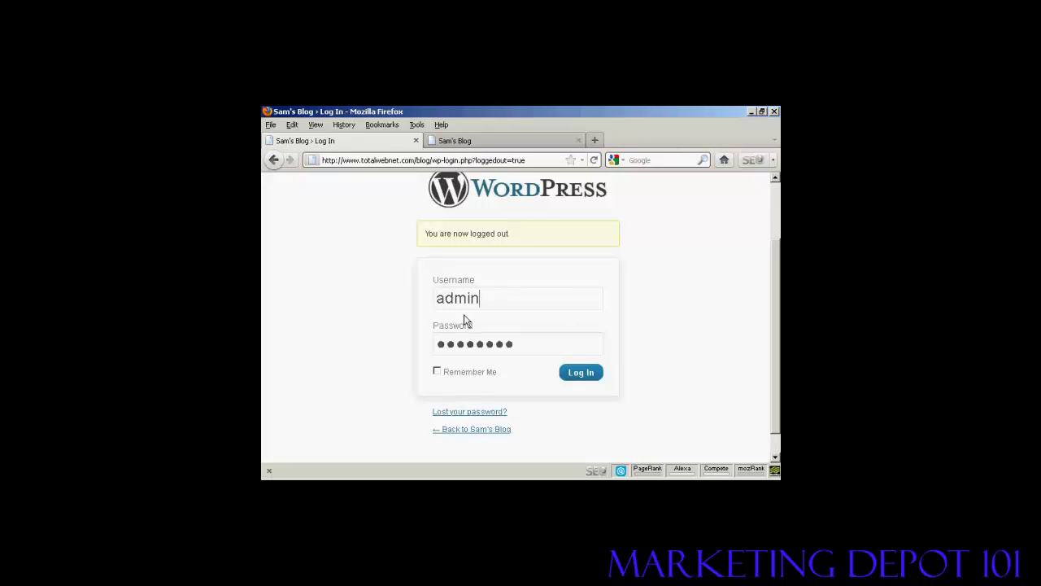
{"action": "left_click", "coordinate": [585, 376]}
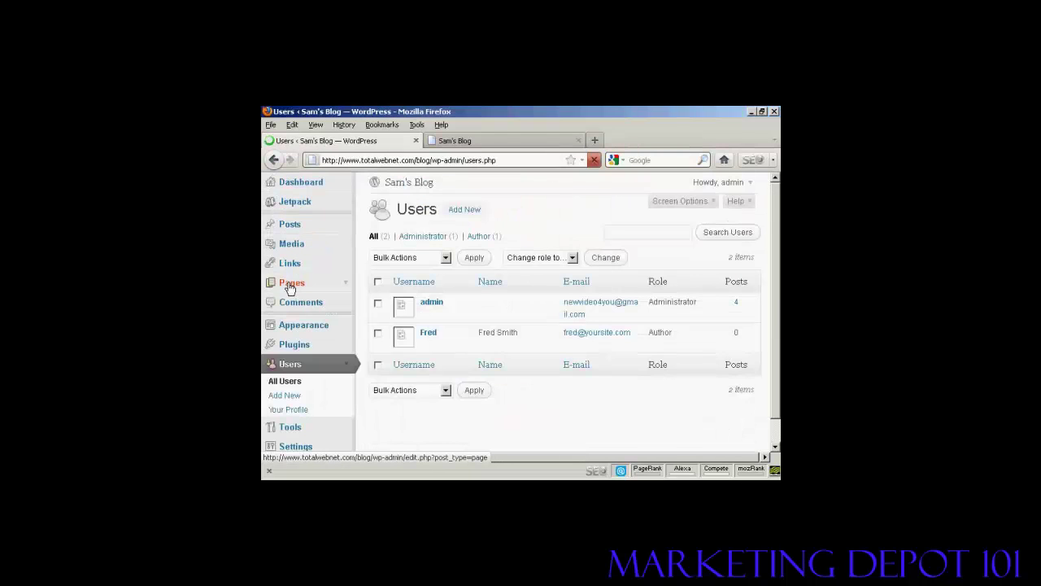
{"action": "left_click", "coordinate": [289, 399]}
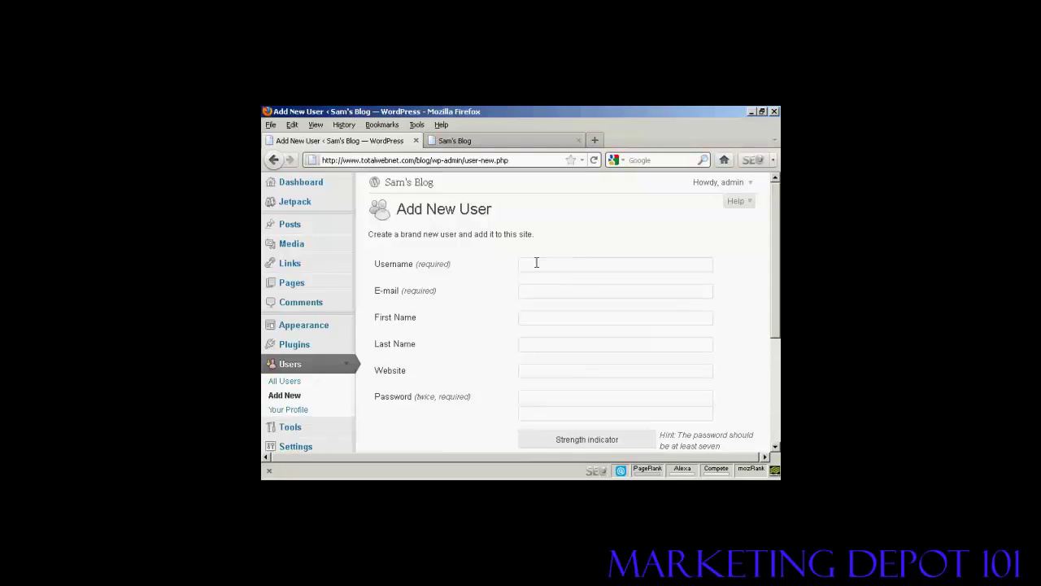
Step: Enter the subscriber's username, e-mail and password twice, keeping the role as Subscriber
{"action": "left_click", "coordinate": [536, 262]}
{"action": "type", "text": "Jane"}
{"action": "type", "text": "jane@"}
{"action": "type", "text": "yoursite"}
{"action": "type", "text": ".co"}
{"action": "type", "text": "m"}
{"action": "scroll", "coordinate": [778, 246], "scroll_direction": "down", "scroll_amount": 2}
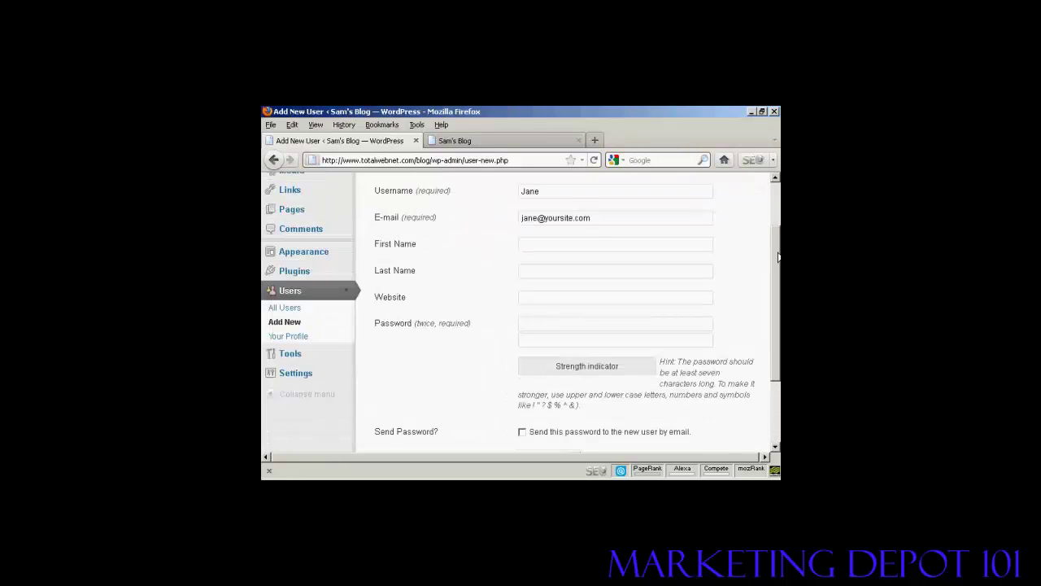
{"action": "left_click", "coordinate": [547, 309]}
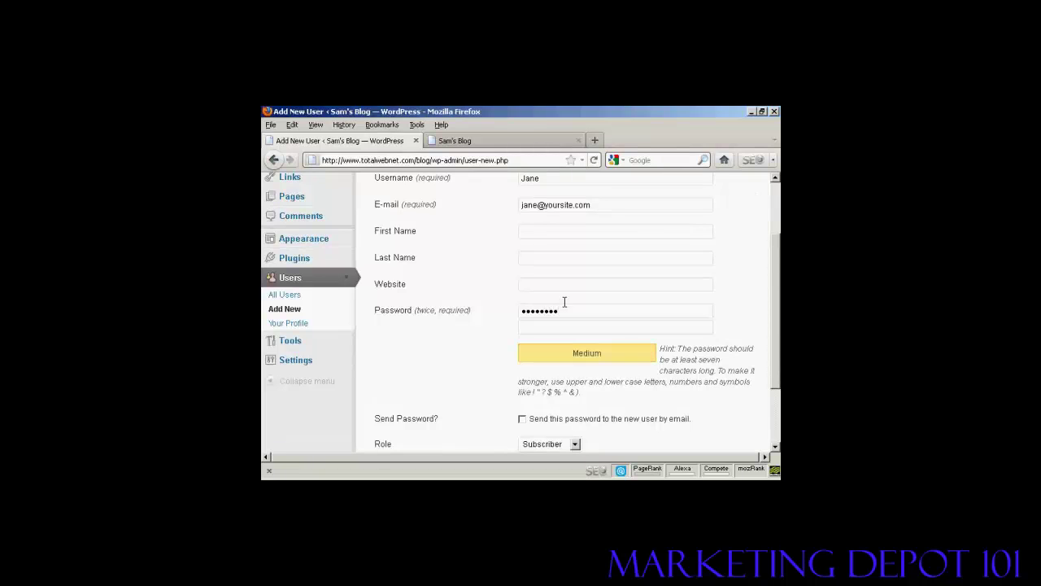
{"action": "left_click", "coordinate": [534, 328]}
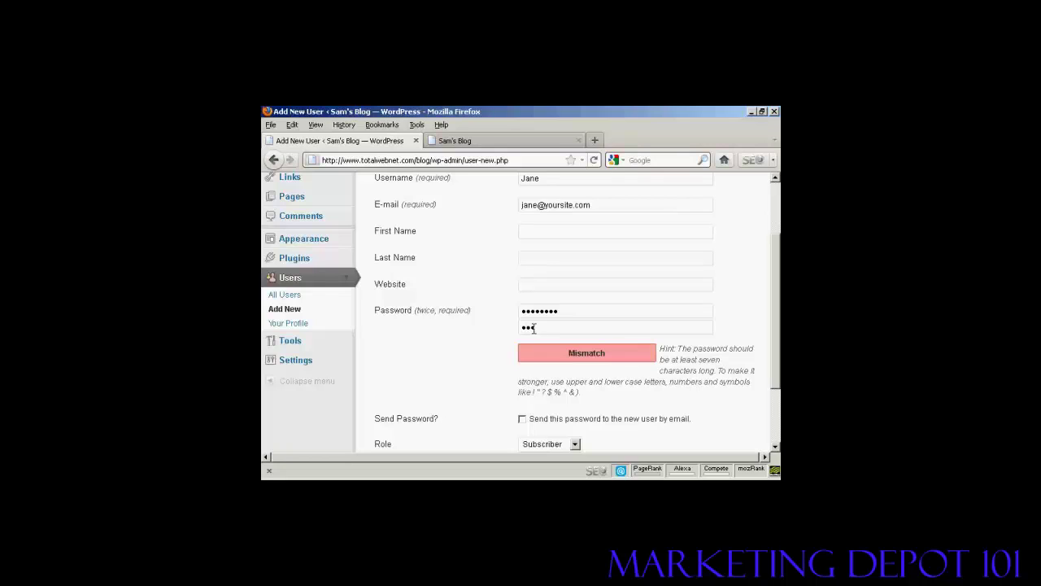
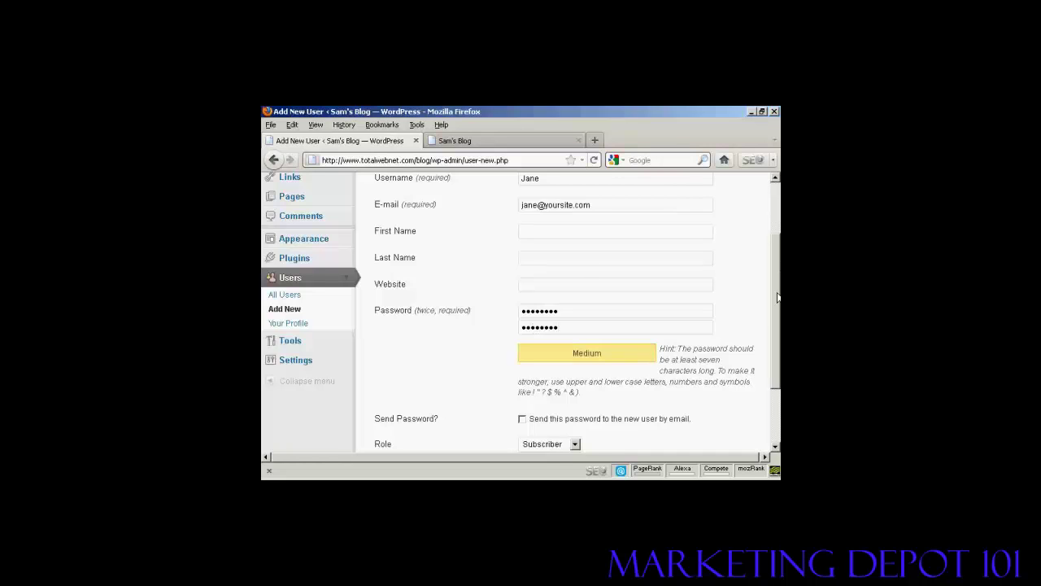
{"action": "scroll", "coordinate": [777, 297], "scroll_direction": "down", "scroll_amount": 3}
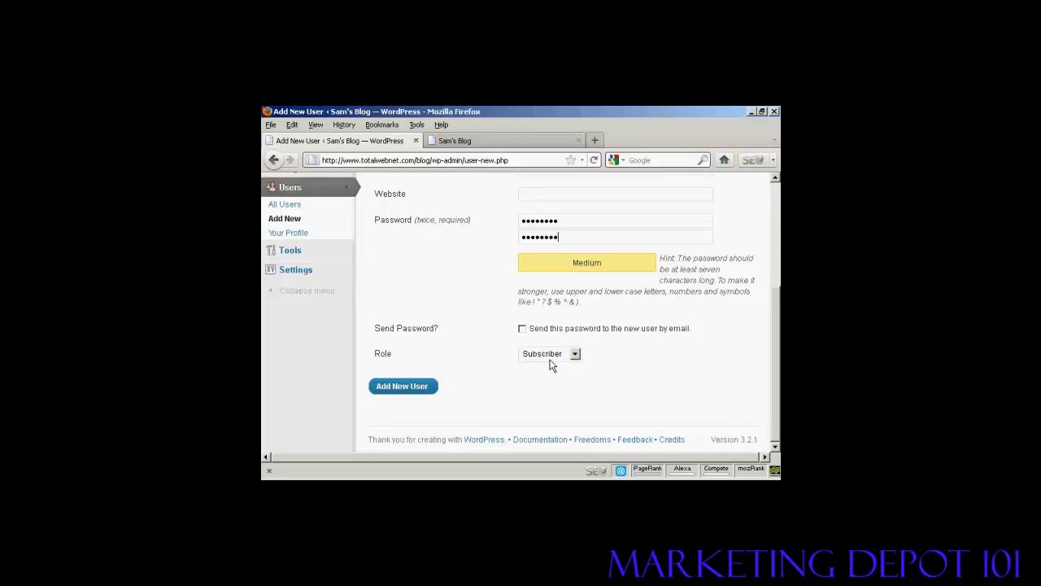
Step: Create the Subscriber account and scroll up to see three users listed
{"action": "left_click", "coordinate": [405, 388]}
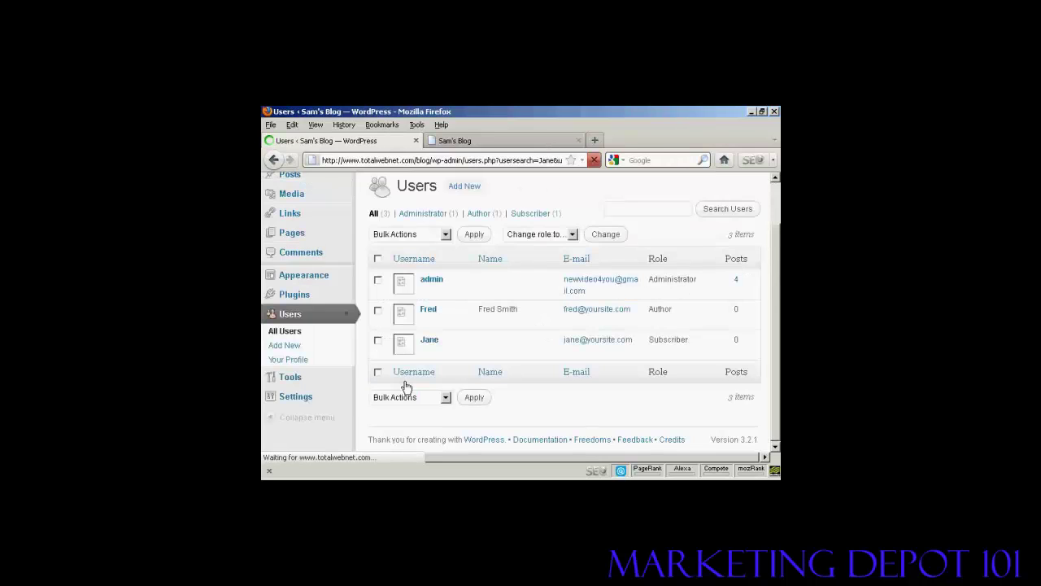
{"action": "mouse_move", "coordinate": [432, 353]}
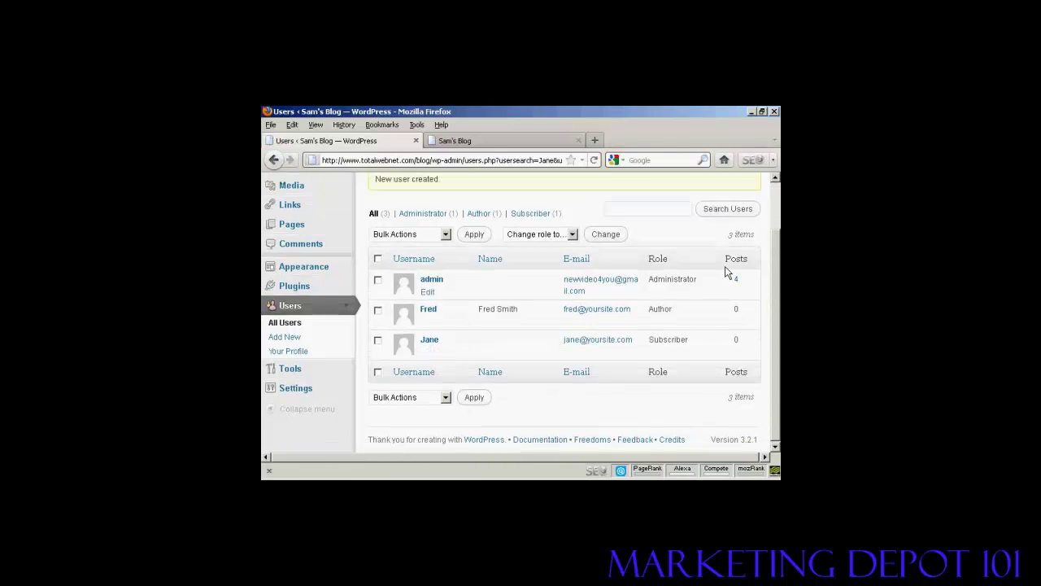
{"action": "left_click_drag", "start_coordinate": [773, 289], "coordinate": [777, 228]}
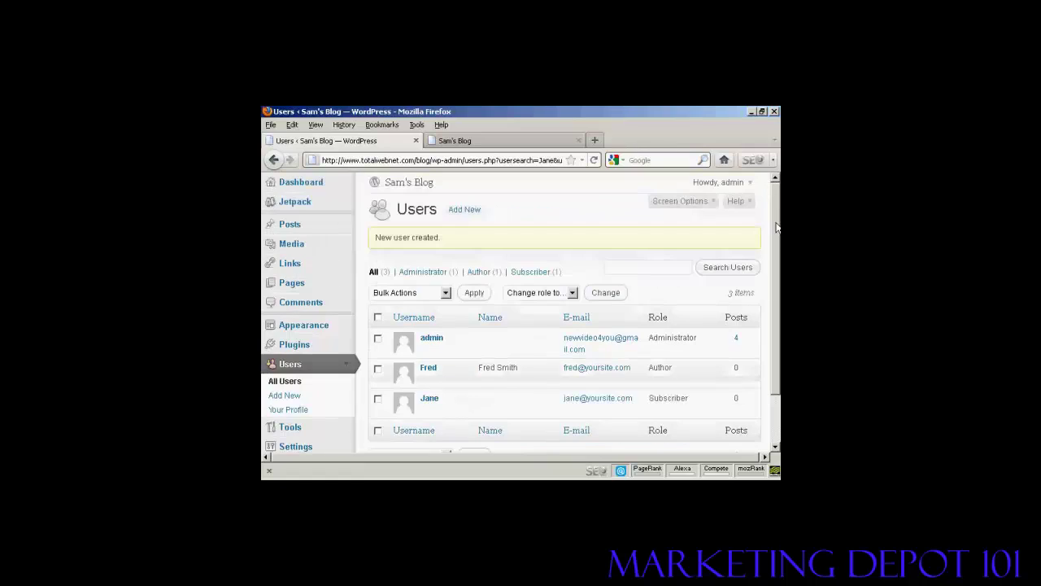
Step: Log out of admin and log in with the subscriber's username and password
{"action": "left_click", "coordinate": [749, 184]}
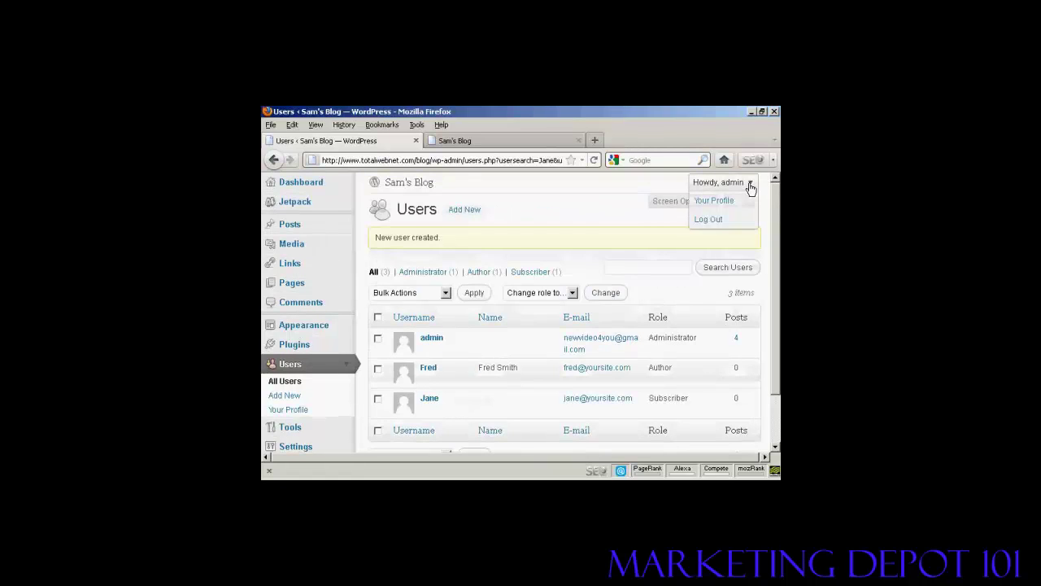
{"action": "left_click", "coordinate": [709, 220]}
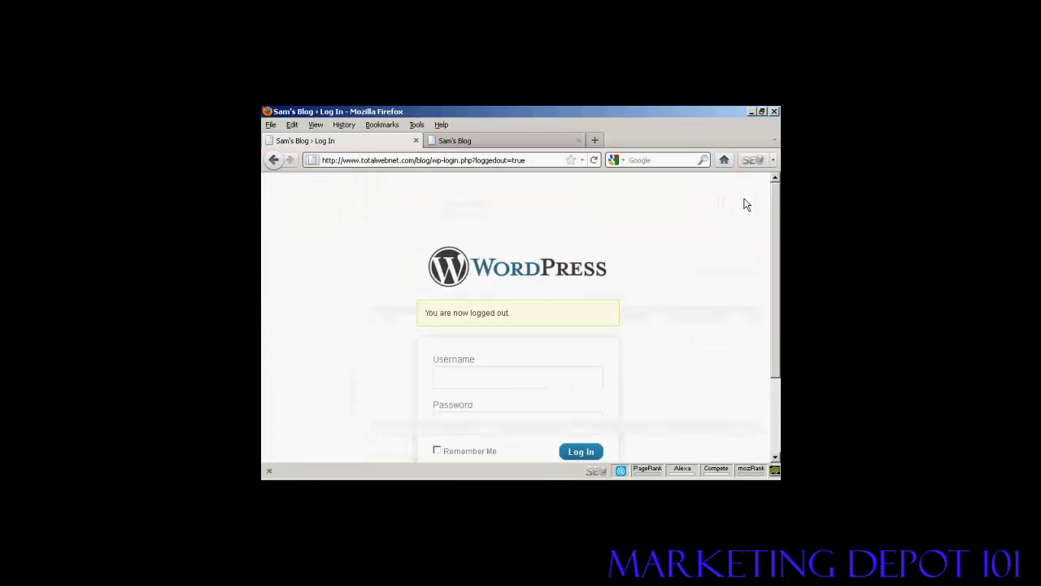
{"action": "scroll", "coordinate": [777, 208], "scroll_direction": "down", "scroll_amount": 2}
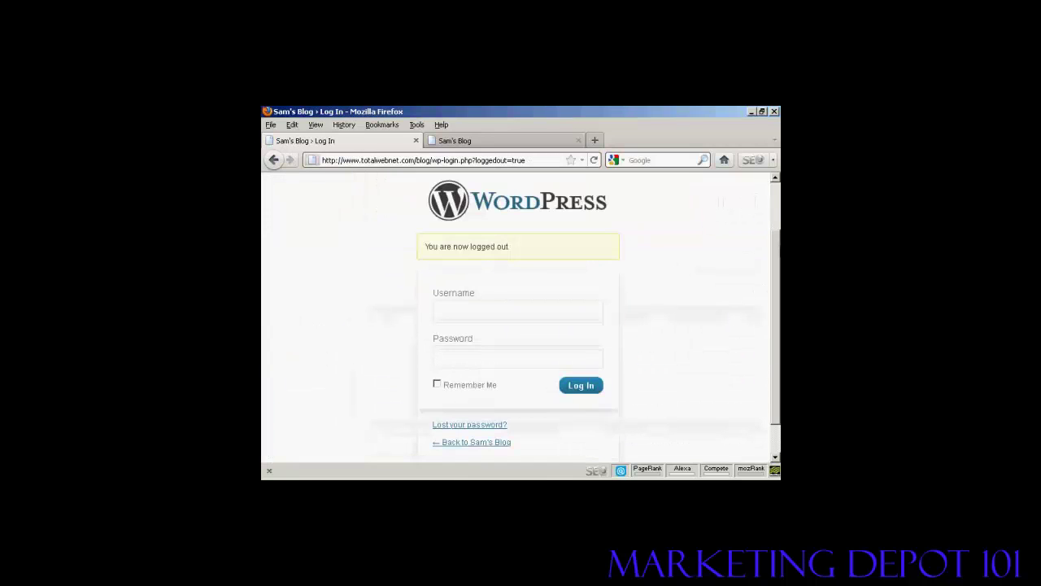
{"action": "left_click", "coordinate": [461, 311]}
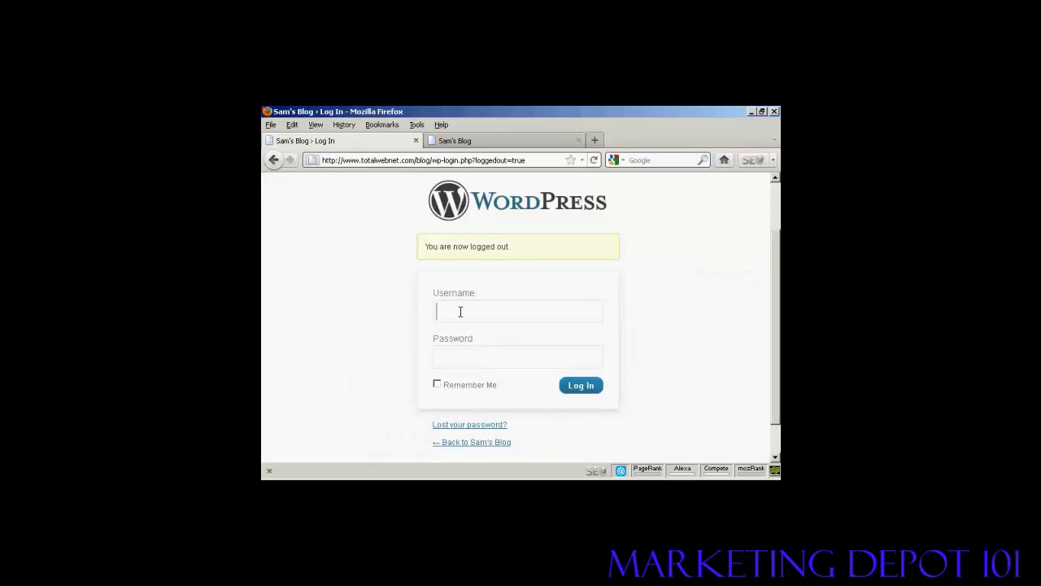
{"action": "type", "text": "jane"}
{"action": "left_click", "coordinate": [458, 355]}
{"action": "type", "text": "••••••••"}
{"action": "left_click", "coordinate": [580, 385]}
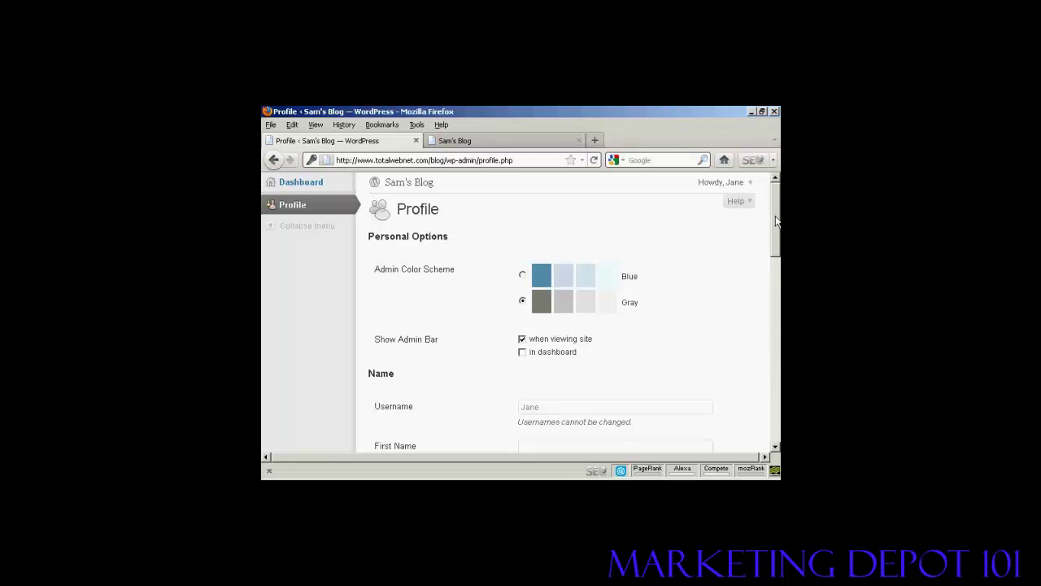
{"action": "left_click_drag", "start_coordinate": [776, 220], "coordinate": [778, 193]}
Step: Log out of the subscriber account and log back in as admin using the saved login
{"action": "mouse_move", "coordinate": [750, 182]}
{"action": "left_click", "coordinate": [712, 220]}
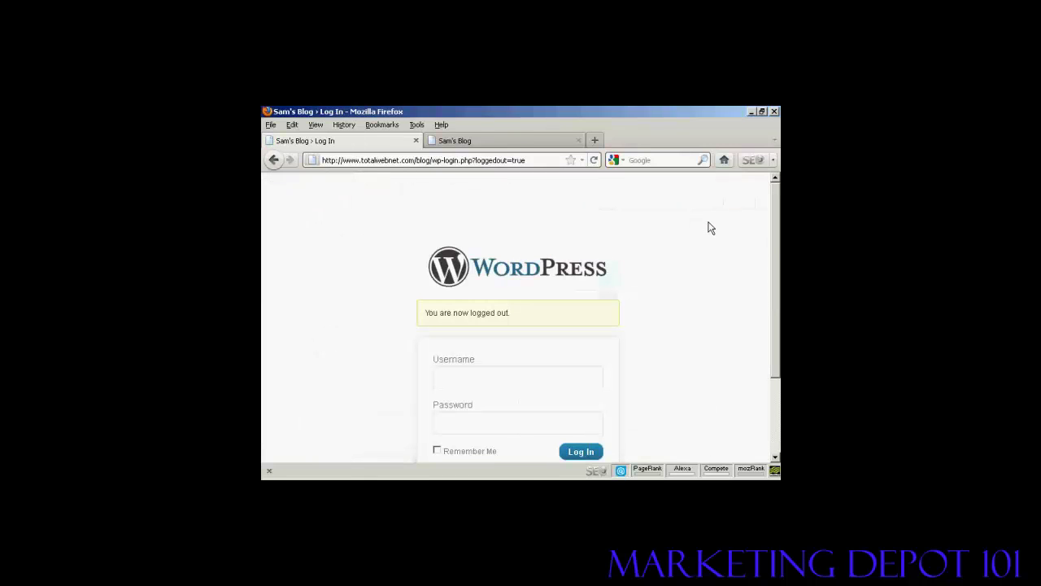
{"action": "left_click_drag", "start_coordinate": [775, 237], "coordinate": [775, 285]}
{"action": "left_click", "coordinate": [462, 313]}
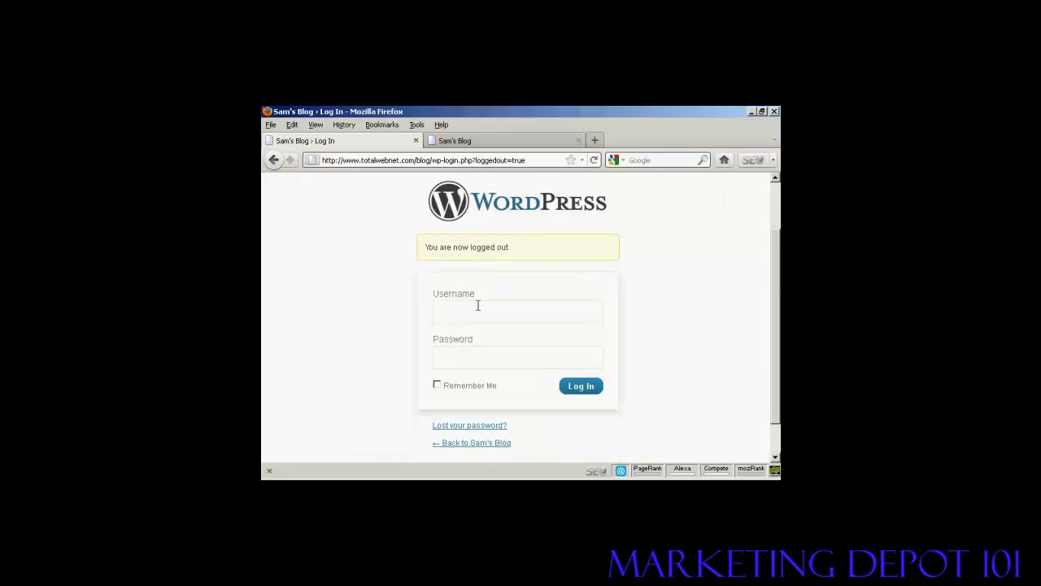
{"action": "type", "text": "a"}
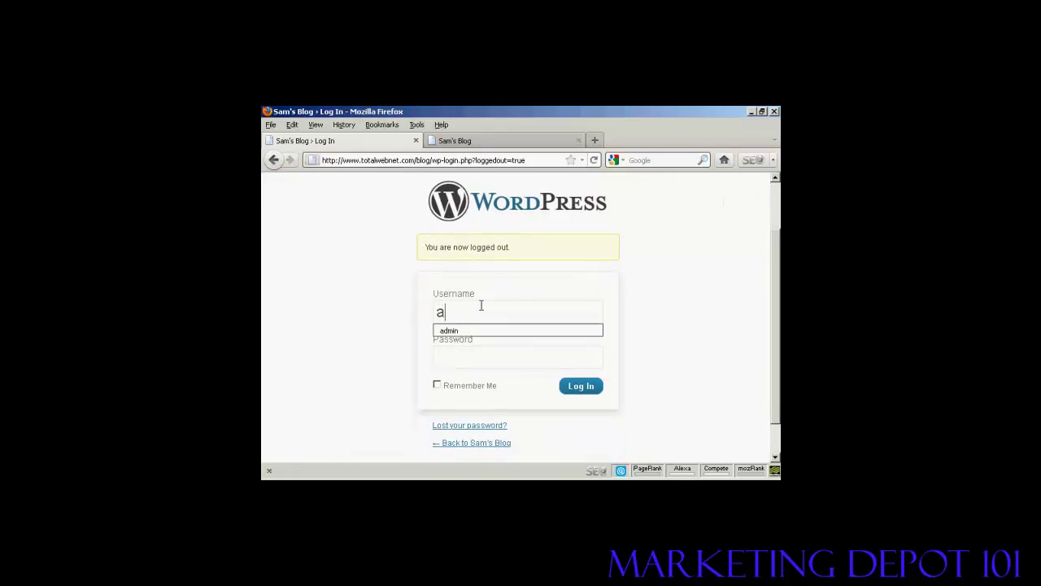
{"action": "left_click", "coordinate": [483, 331]}
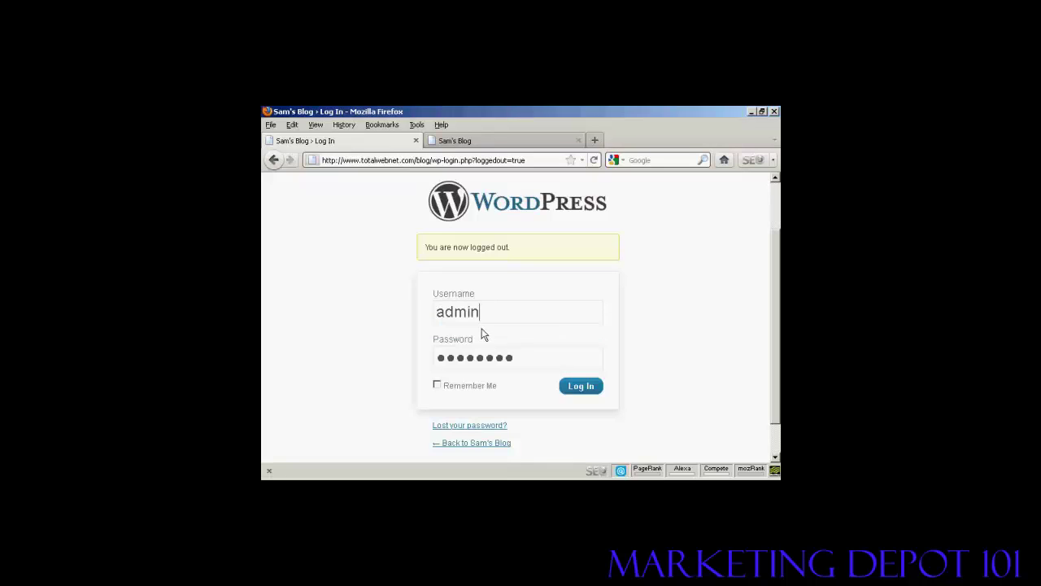
{"action": "left_click", "coordinate": [580, 389]}
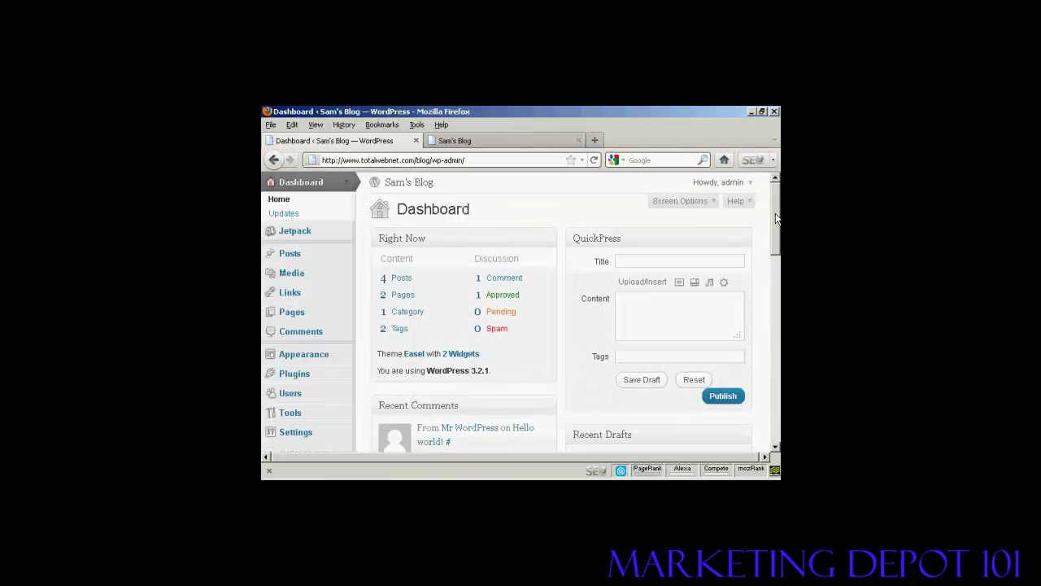
Step: Show the Users list with the admin, author and subscriber accounts
{"action": "scroll", "coordinate": [776, 230], "scroll_direction": "down", "scroll_amount": 2}
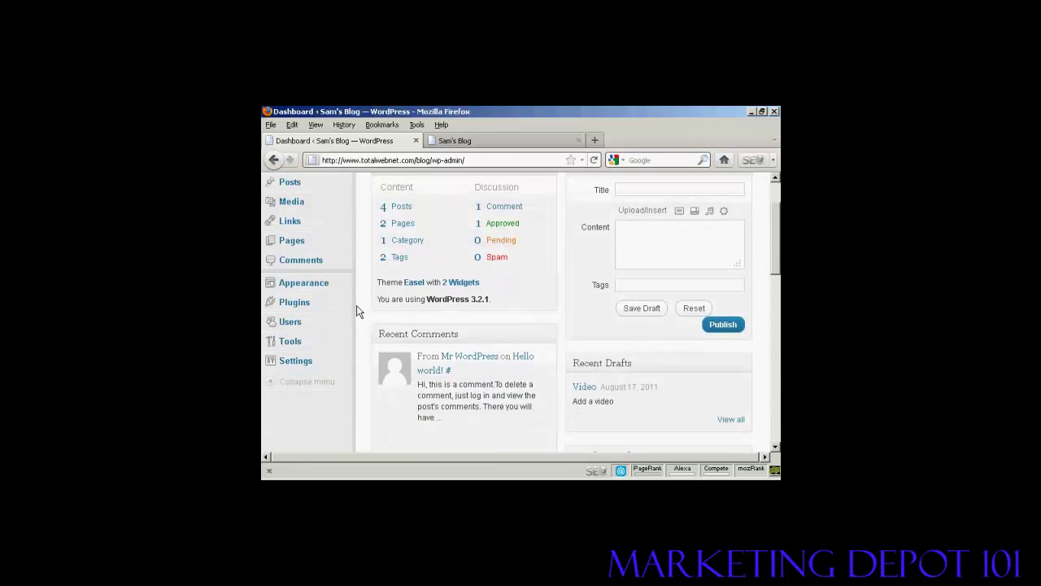
{"action": "left_click", "coordinate": [294, 322]}
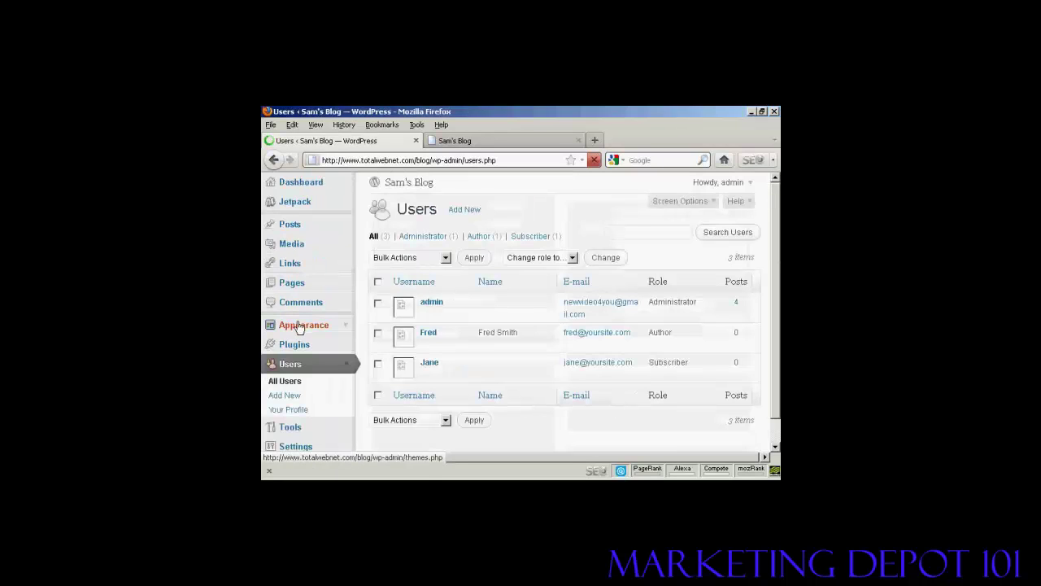
{"action": "mouse_move", "coordinate": [433, 331]}
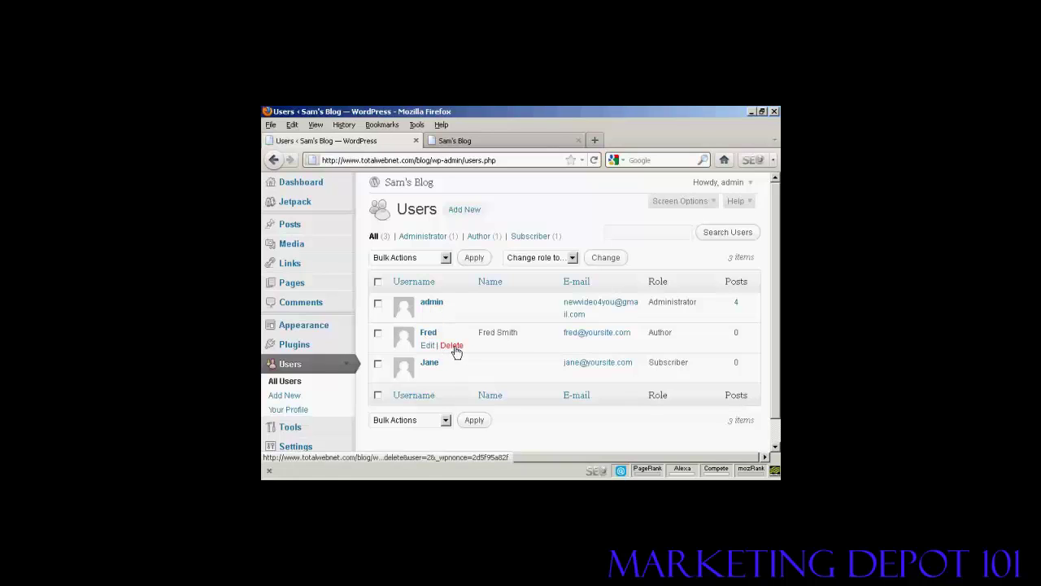
Step: Delete the author account with 'Delete all posts and links' selected, and confirm the deletion
{"action": "left_click", "coordinate": [452, 346]}
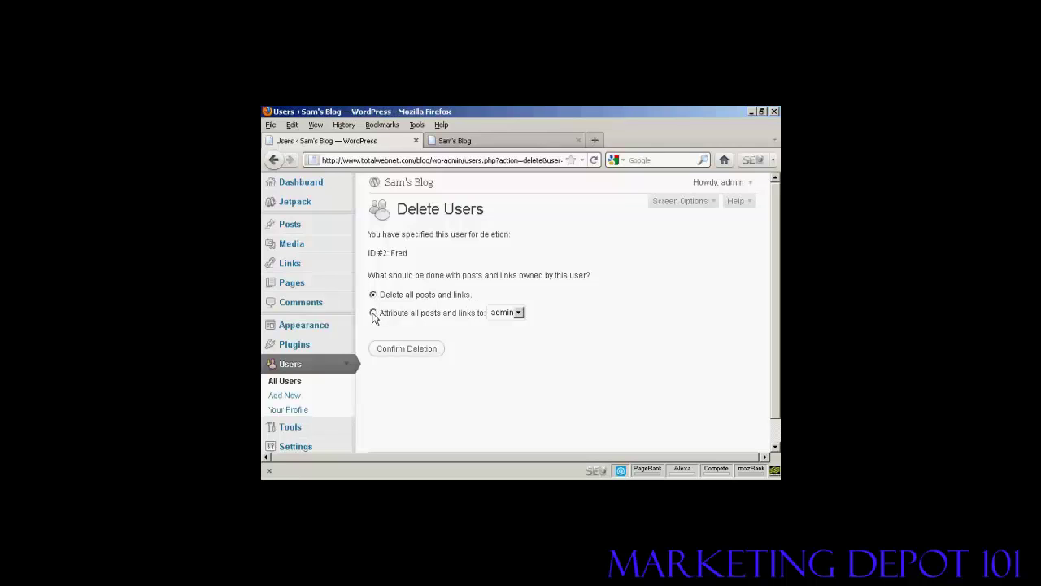
{"action": "left_click", "coordinate": [519, 316]}
{"action": "left_click", "coordinate": [541, 302]}
{"action": "left_click", "coordinate": [410, 352]}
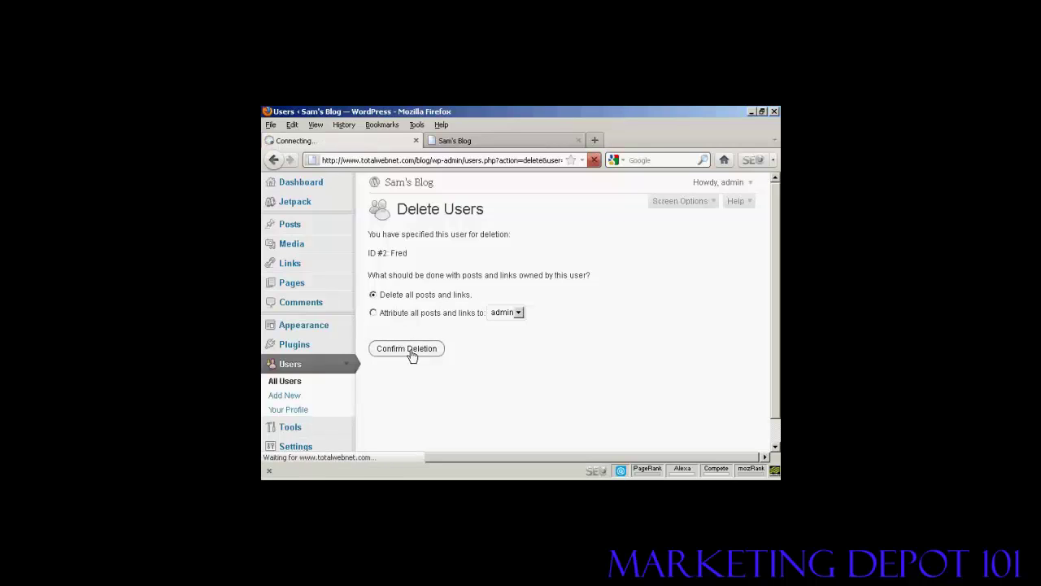